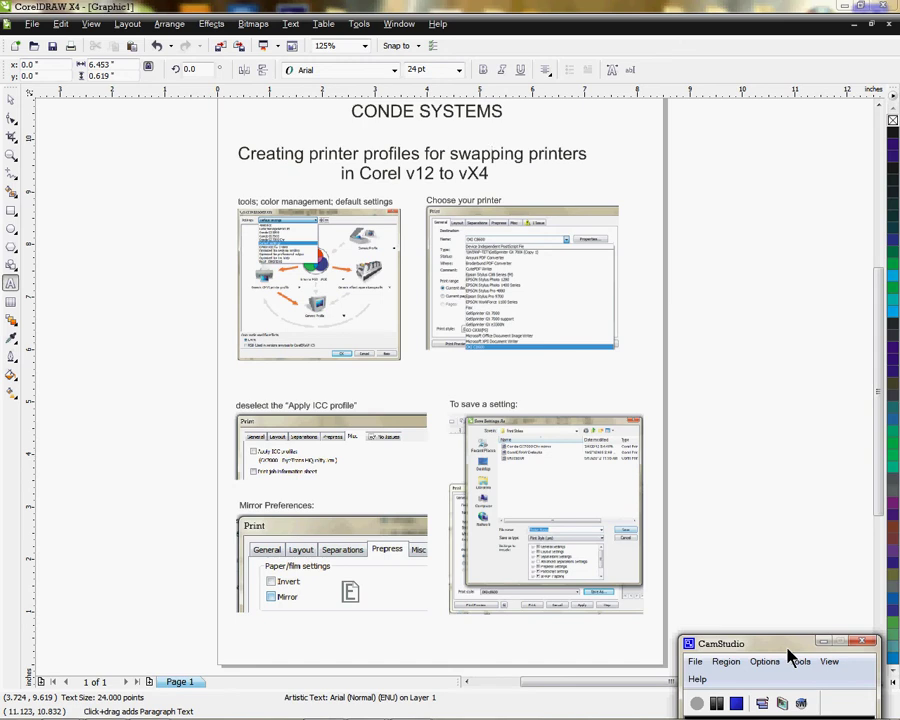
Open Color Management on Default settings and move its dialog up and to the left
click(359, 23)
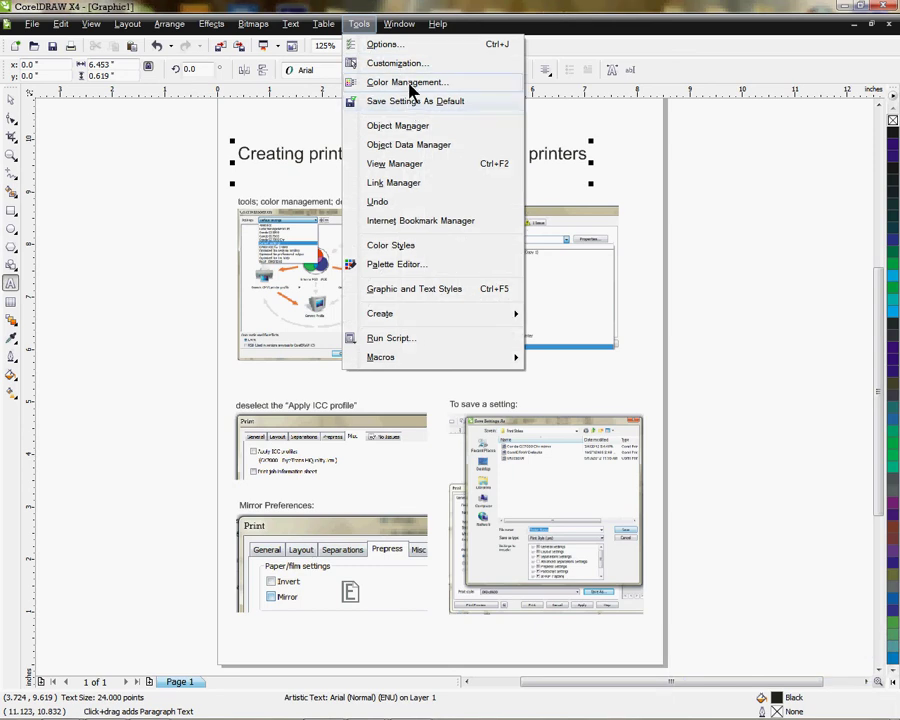
key(Escape)
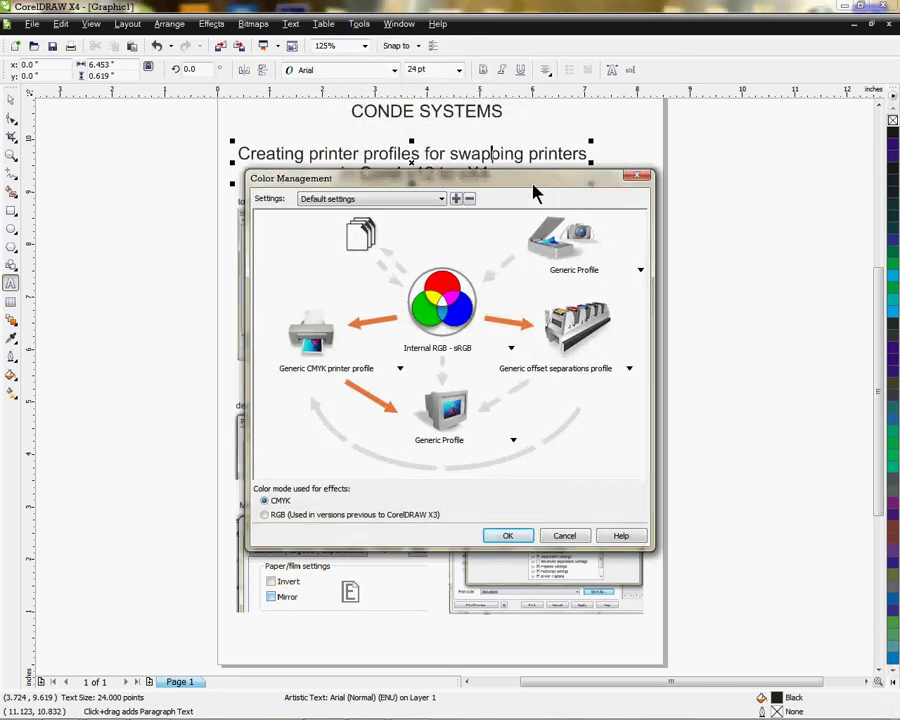
drag(533, 188, 502, 171)
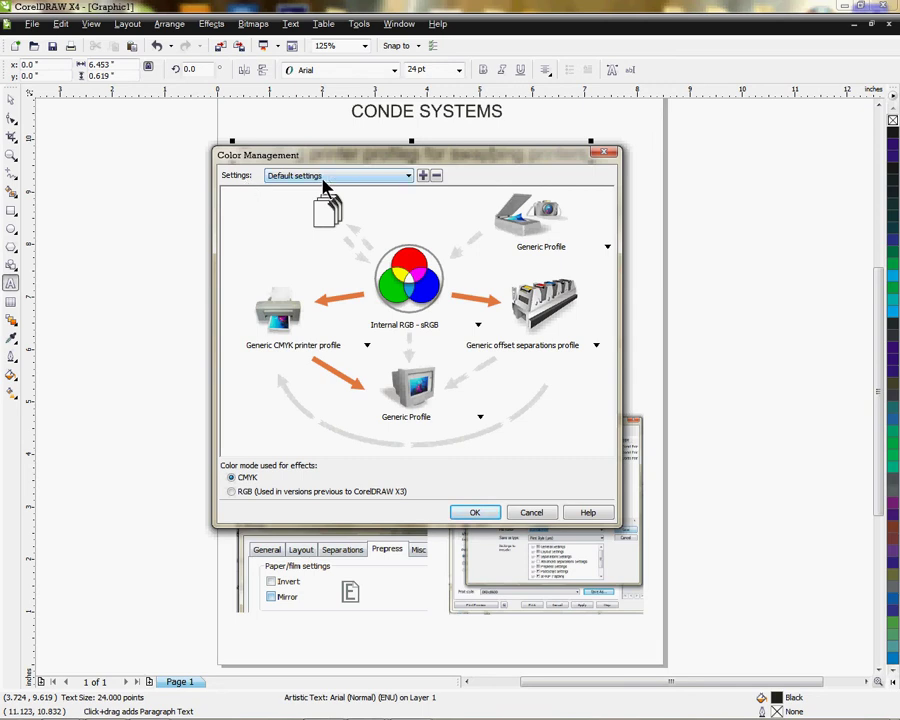
Apply the Conde GX7000 colour preset, with GX7000 DyeTrans HiQuality printer profile and RGB effects
click(410, 177)
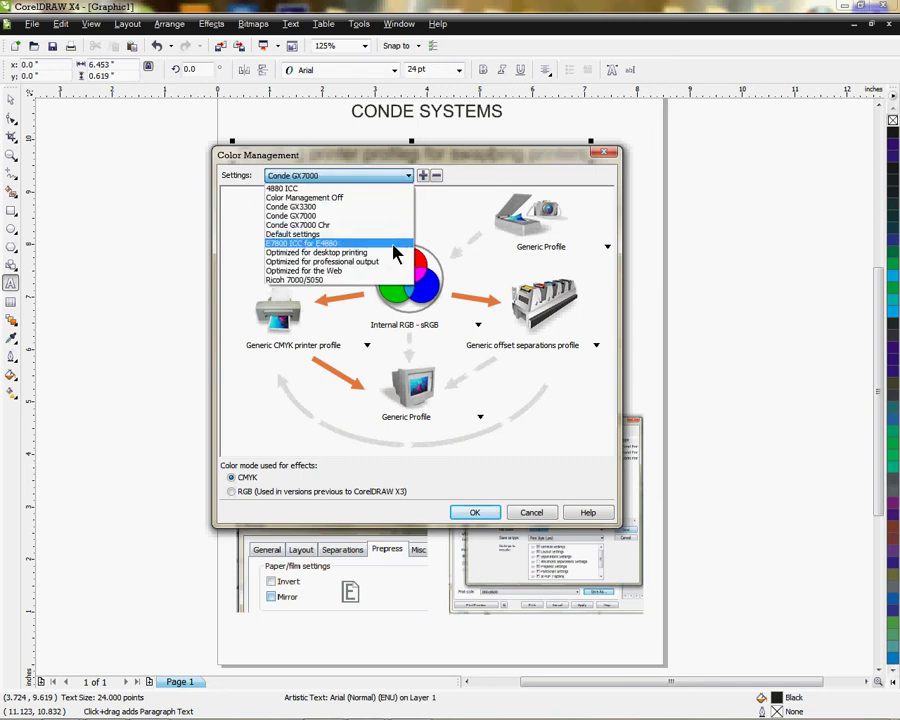
click(326, 217)
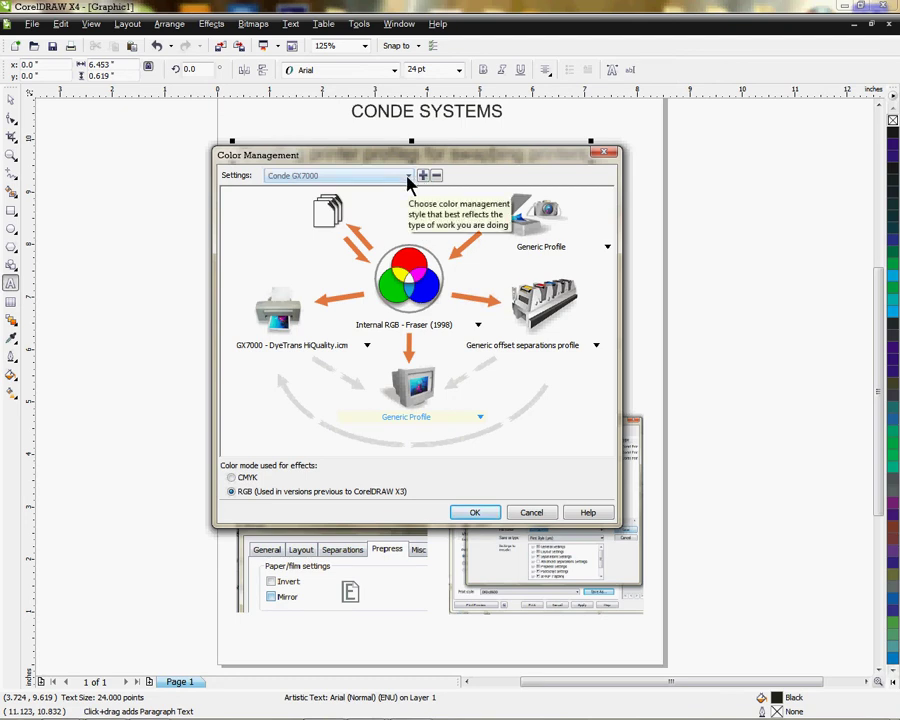
click(408, 177)
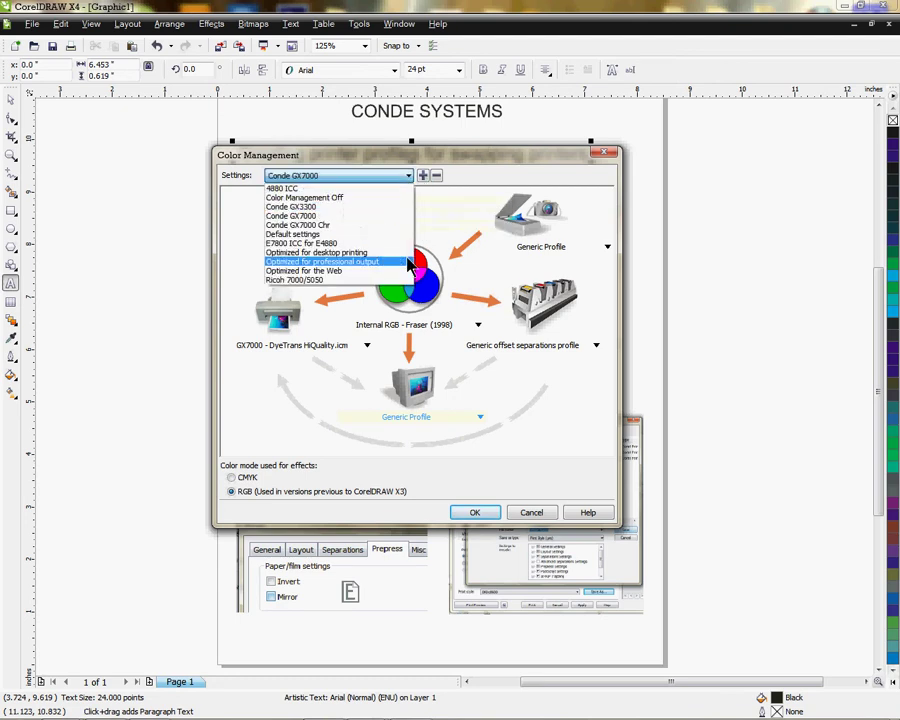
Compare the Default settings and Conde GX7000 presets, ending on Default settings with Generic CMYK
click(330, 236)
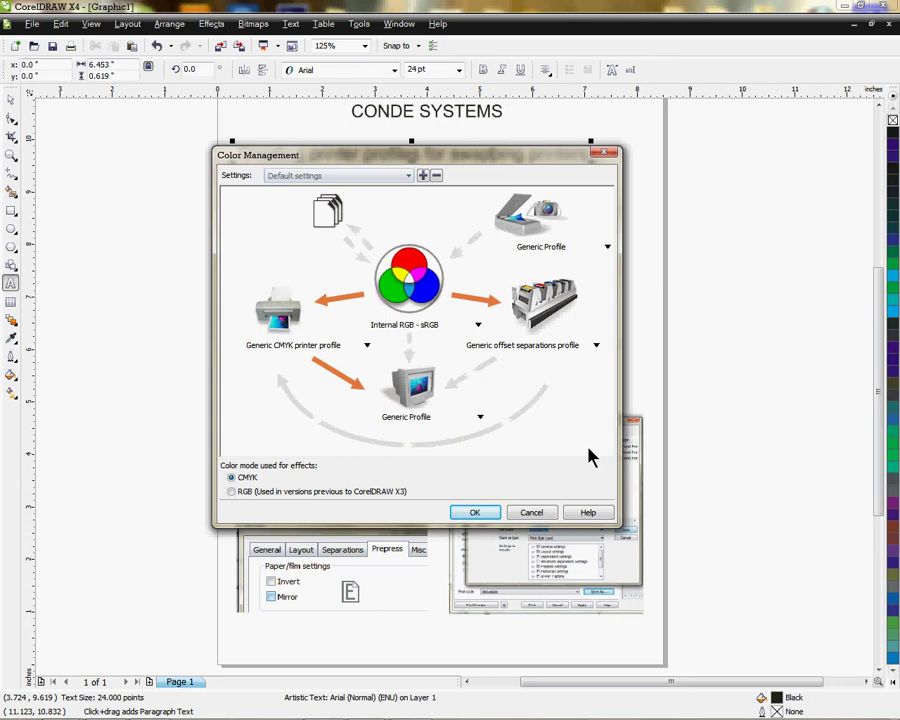
click(410, 177)
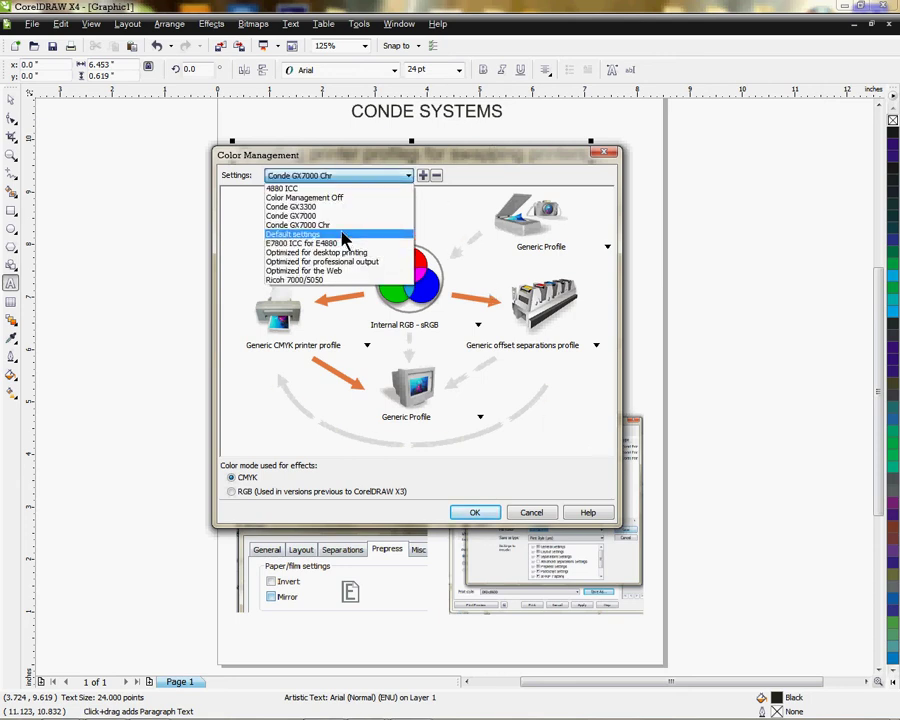
click(340, 216)
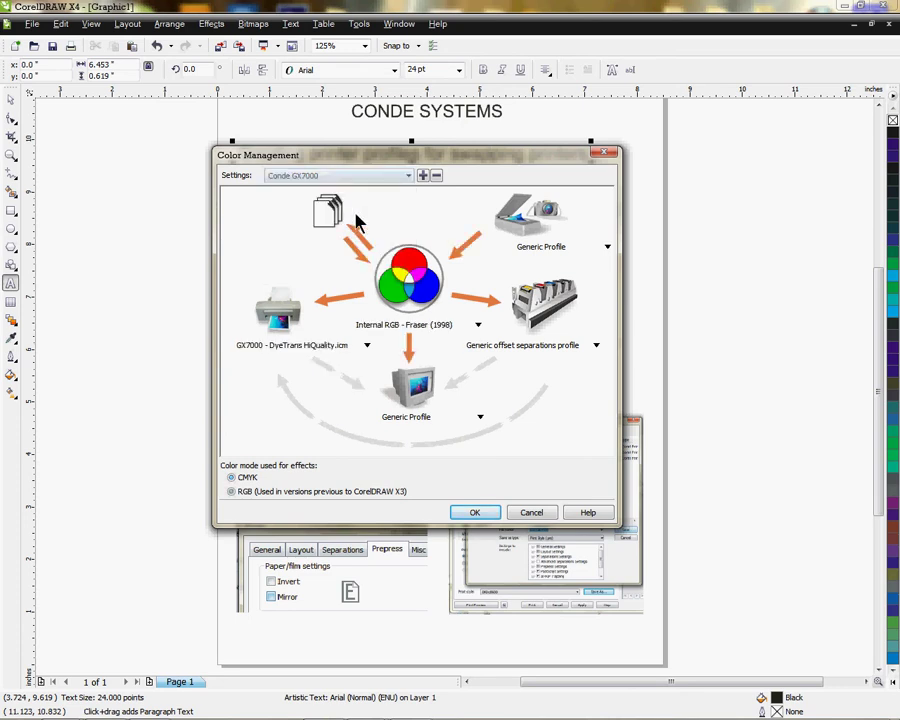
click(409, 176)
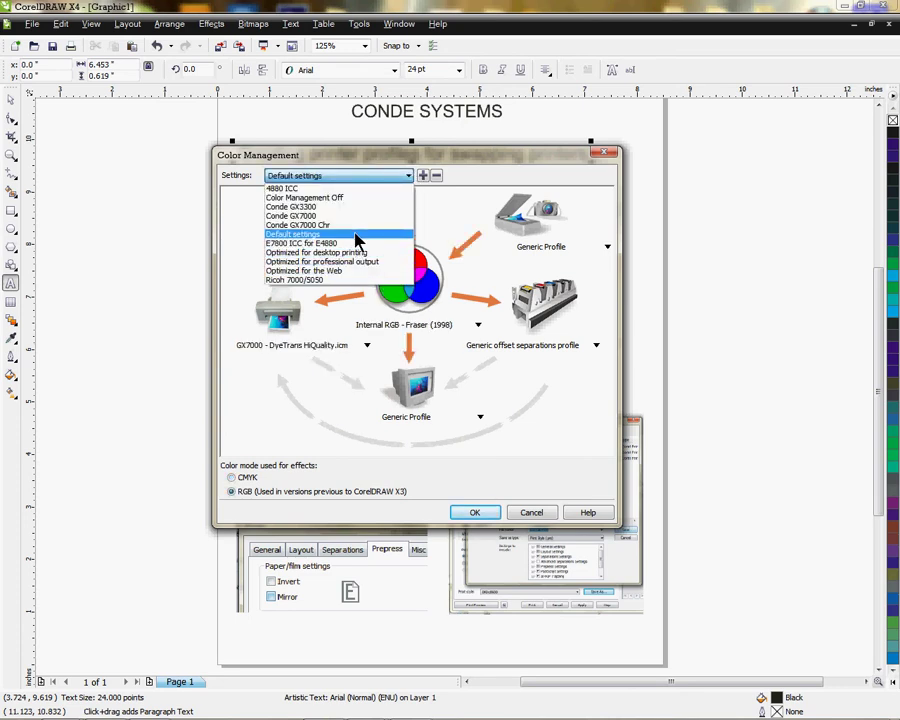
click(292, 234)
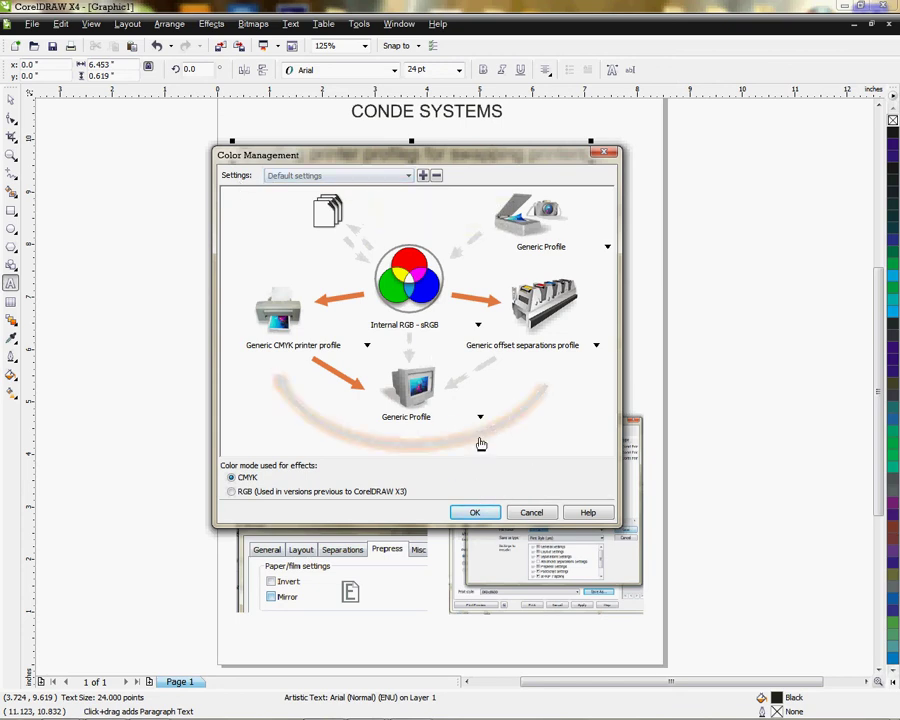
Accept the colour settings, open the Print dialog, and keep OKI C8600 as the destination printer
click(478, 513)
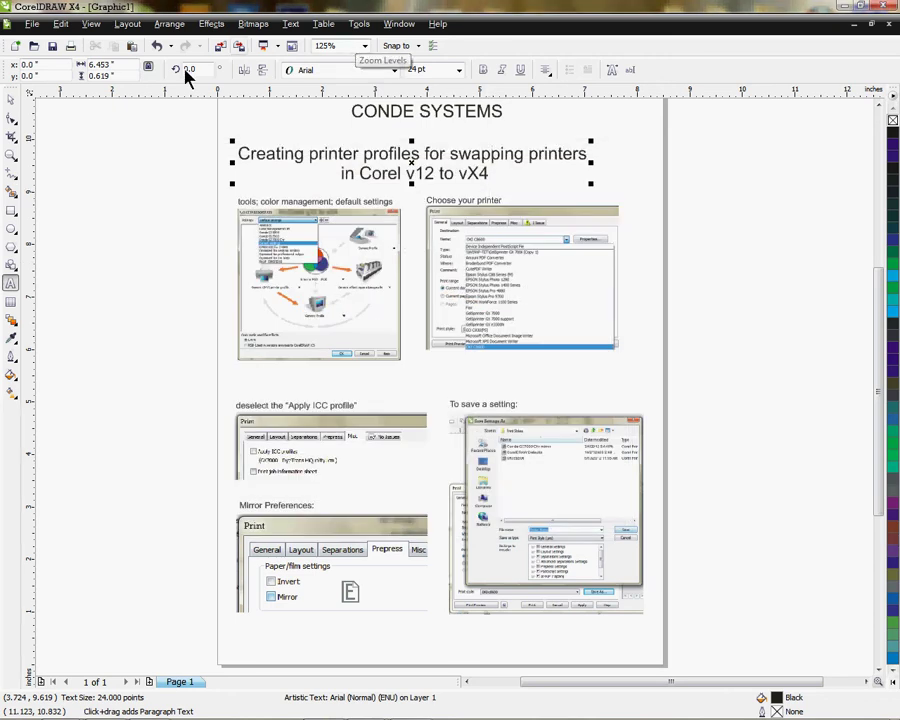
click(32, 24)
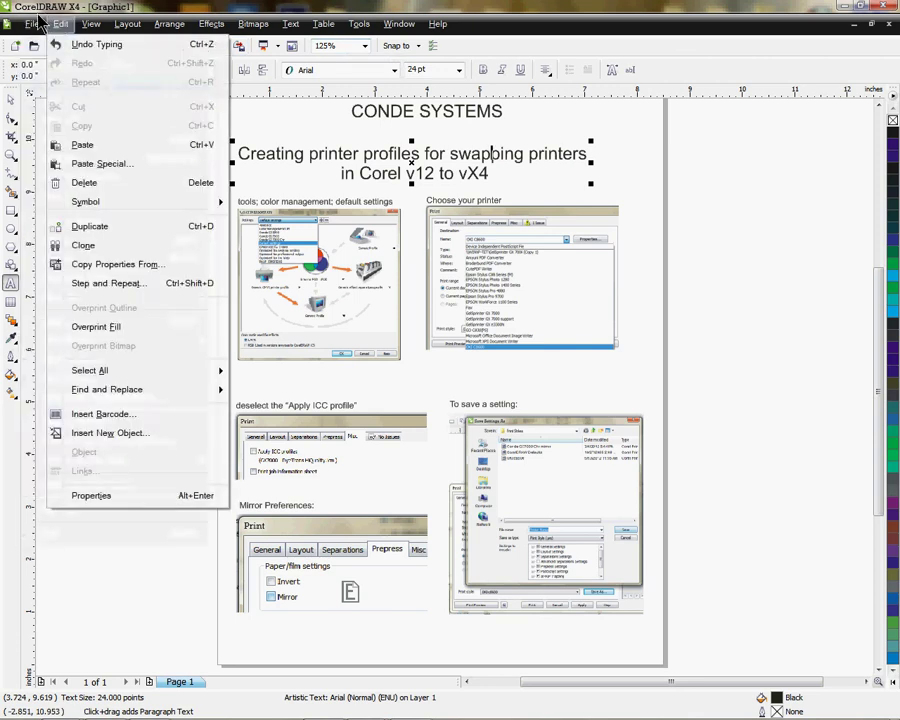
click(58, 321)
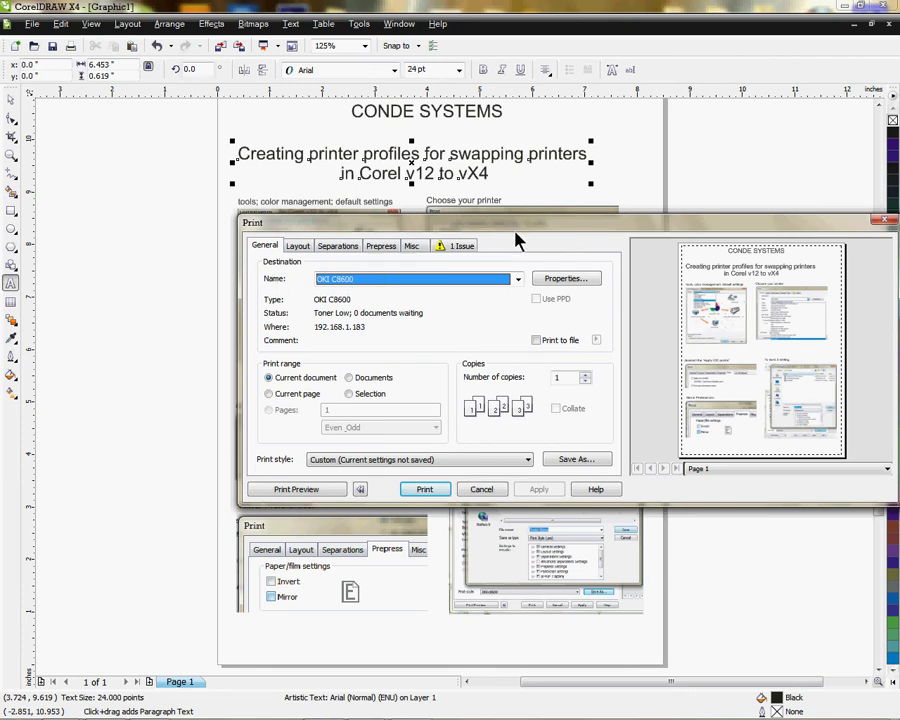
drag(530, 227, 481, 212)
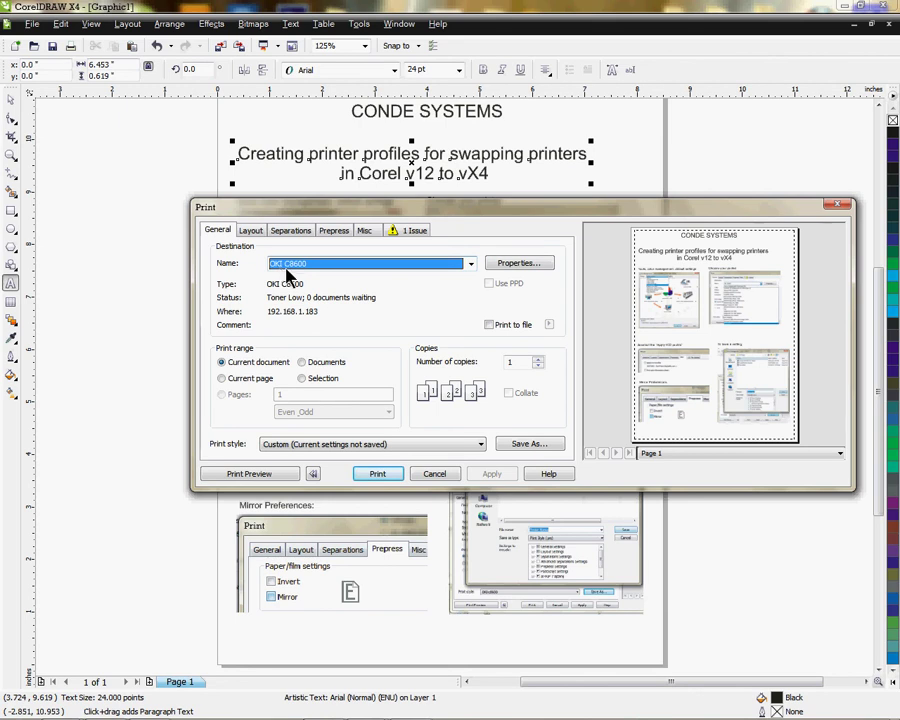
click(470, 264)
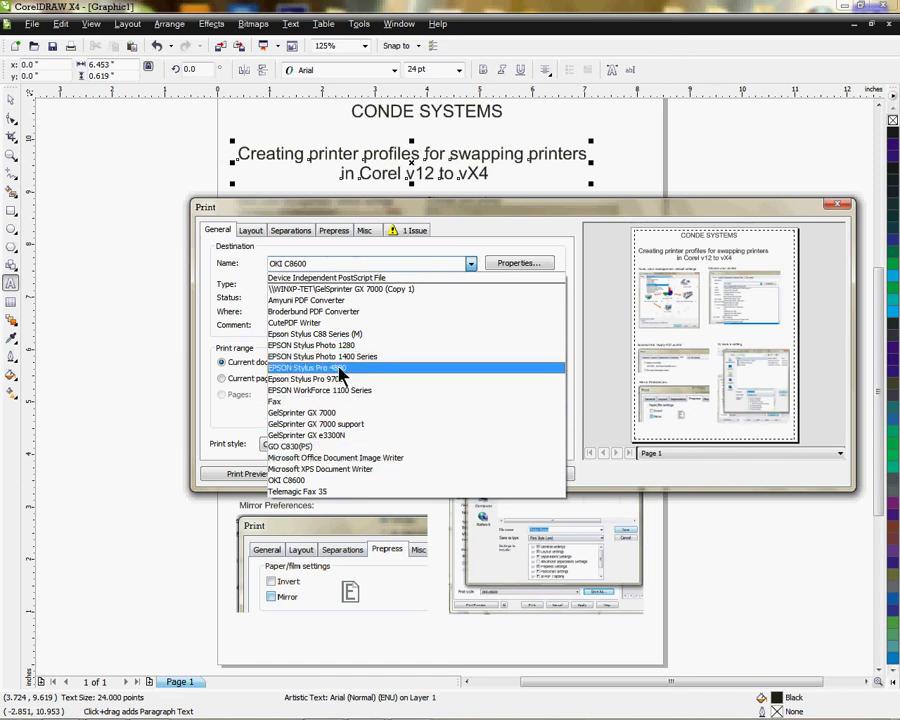
click(331, 482)
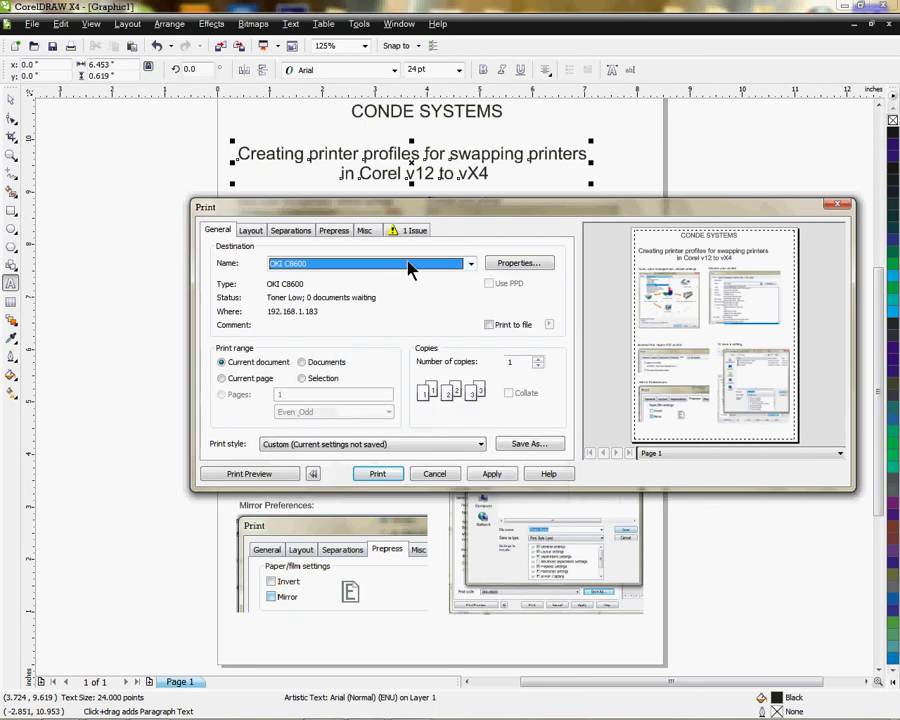
Show the Misc print options, where Apply ICC profile (Generic CMYK) is unticked
click(374, 232)
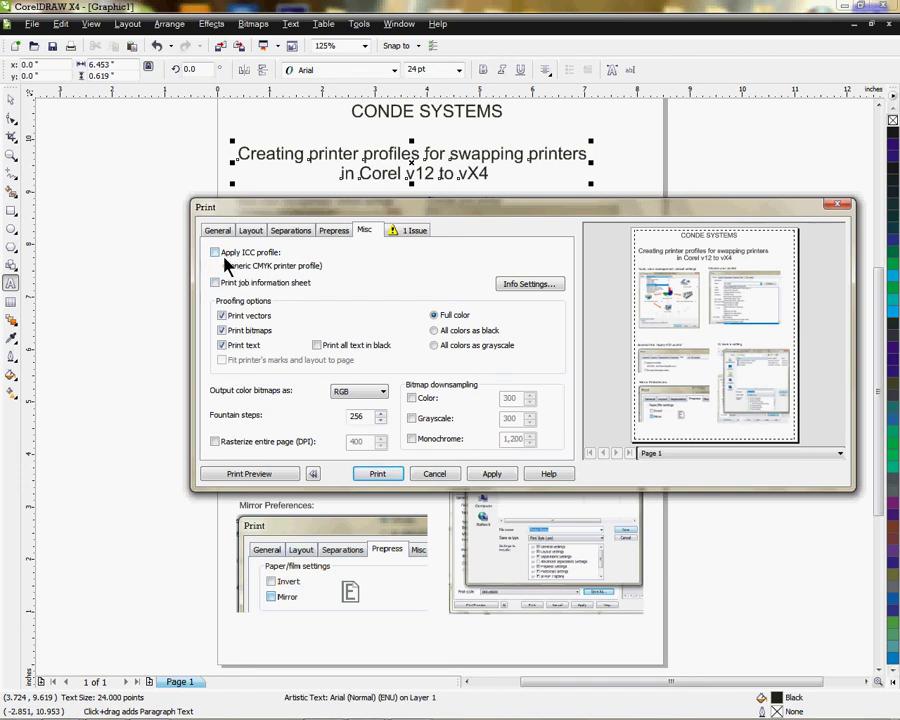
Show the Prepress print settings, with Invert and Mirror both unticked
click(338, 230)
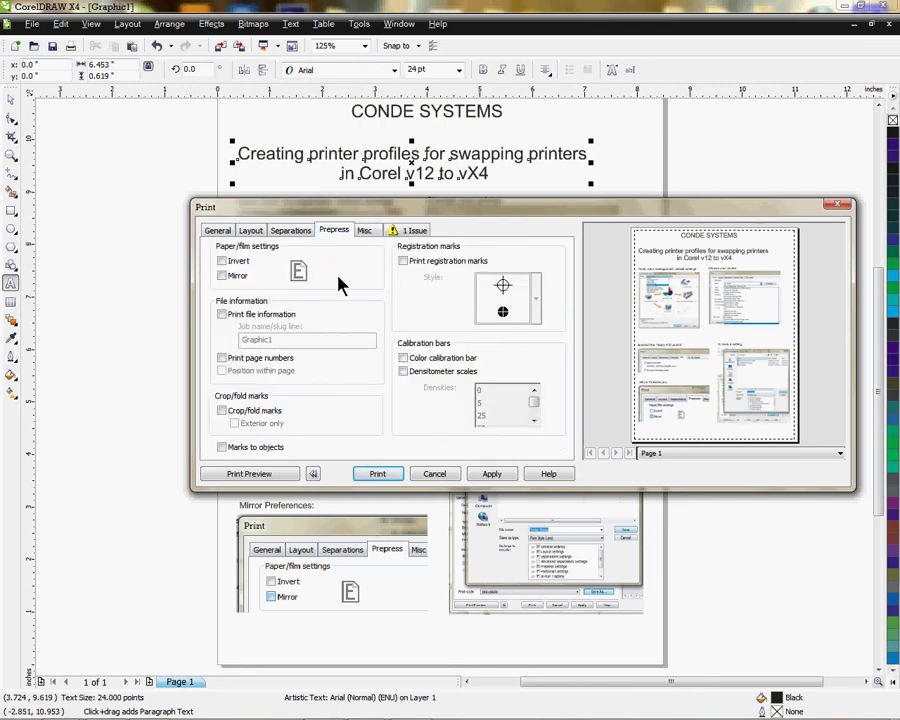
Return to the General print settings with OKI C8600 and a Custom print style
click(217, 231)
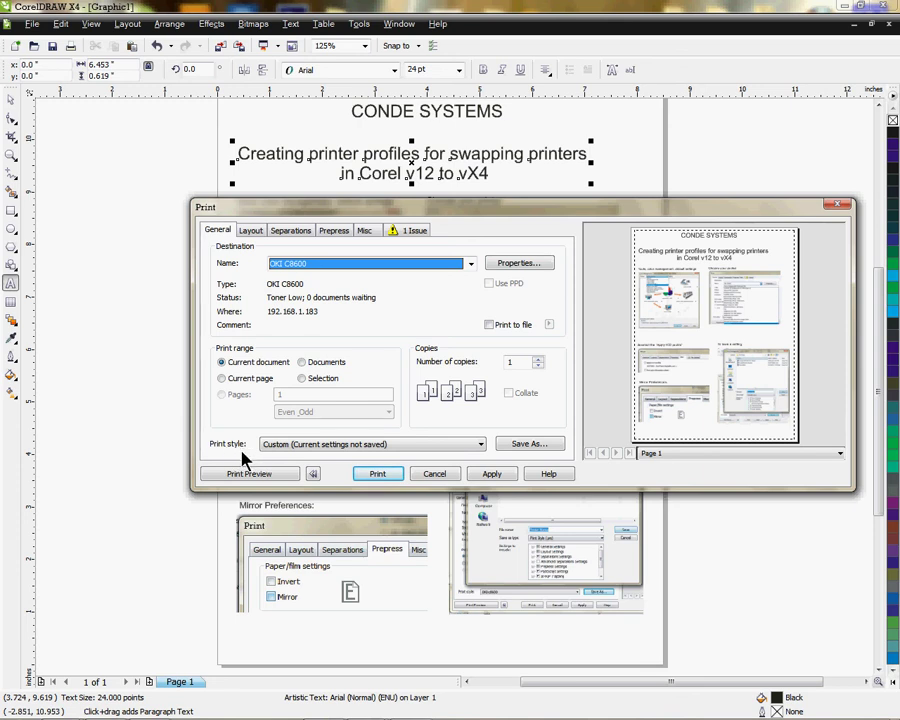
click(520, 450)
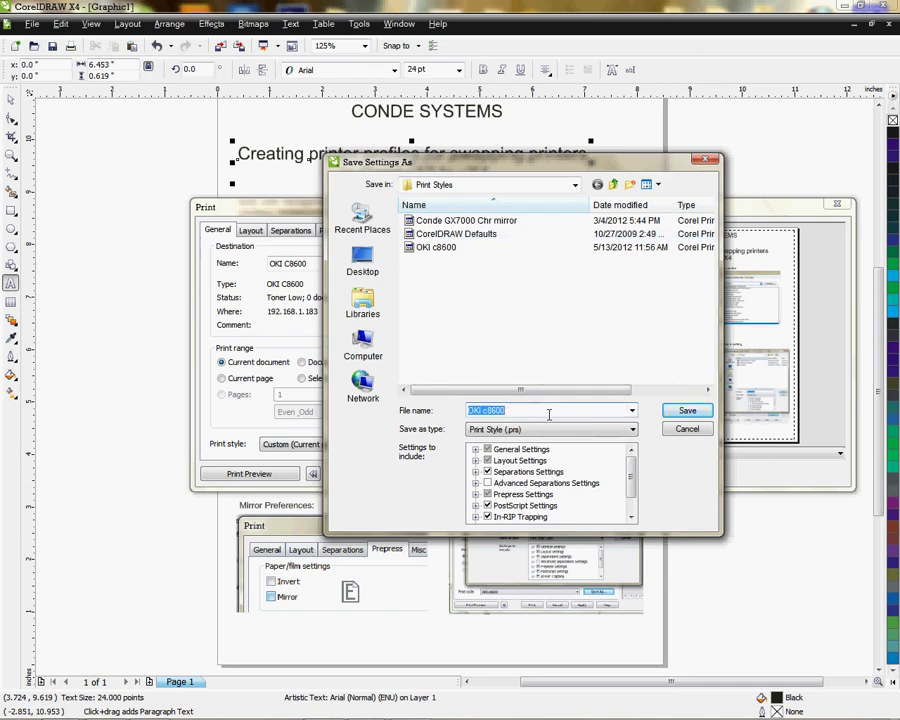
click(688, 412)
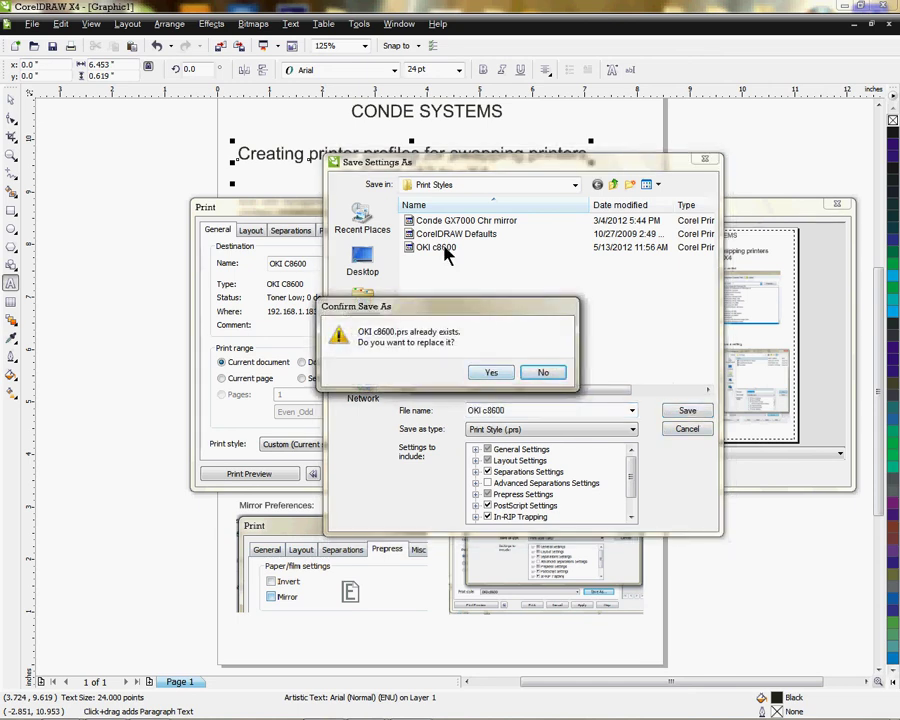
click(540, 375)
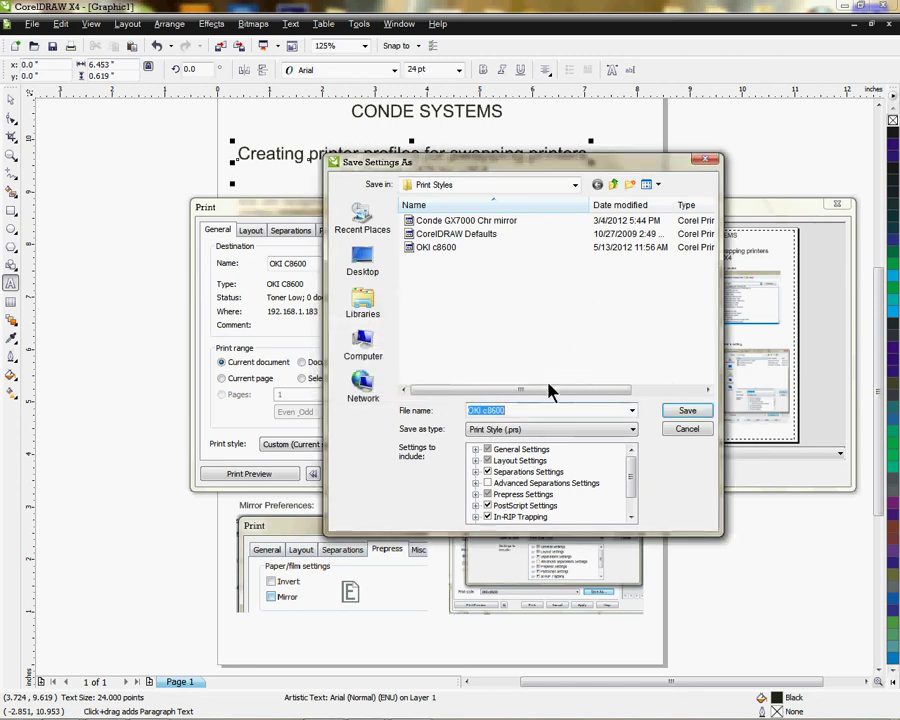
click(687, 430)
Target the GelSprinter GX 7000 with the Conde GX7000 Chr mirror print style for a mirrored preview
drag(597, 218, 557, 224)
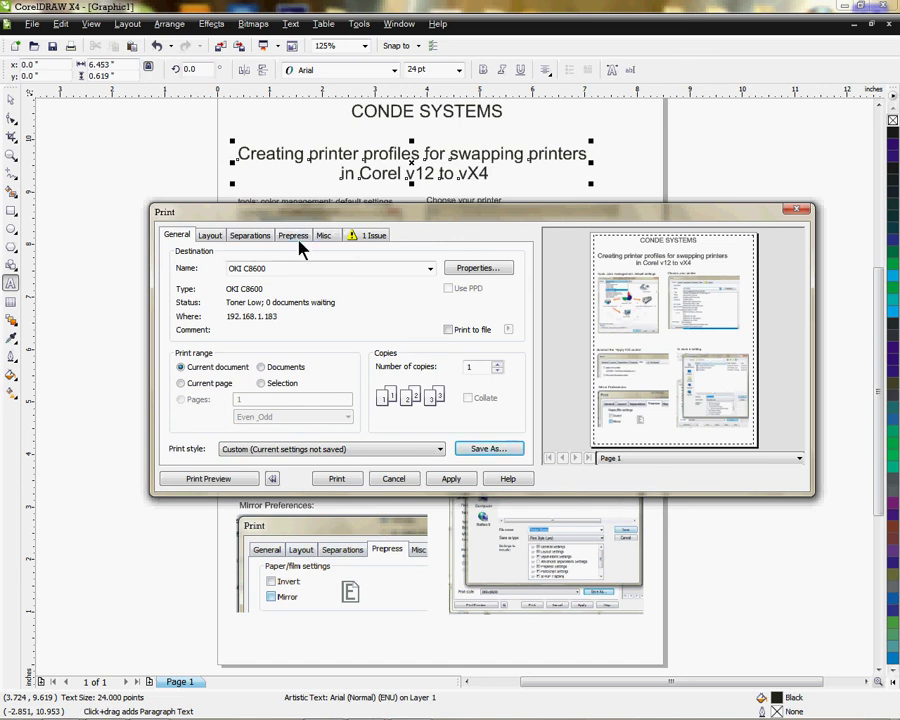
click(429, 270)
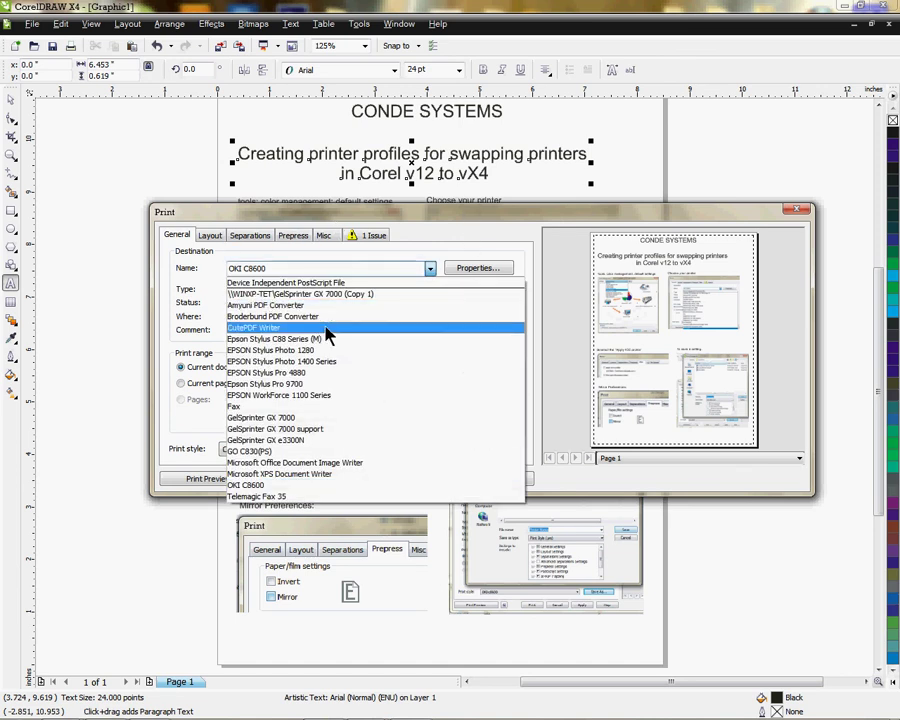
click(313, 418)
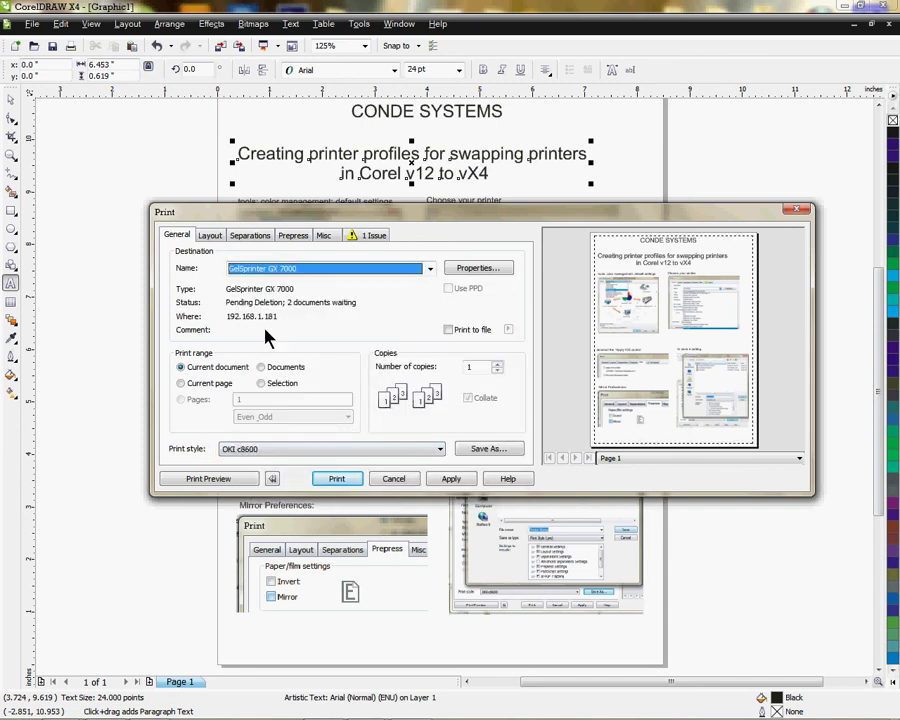
click(438, 449)
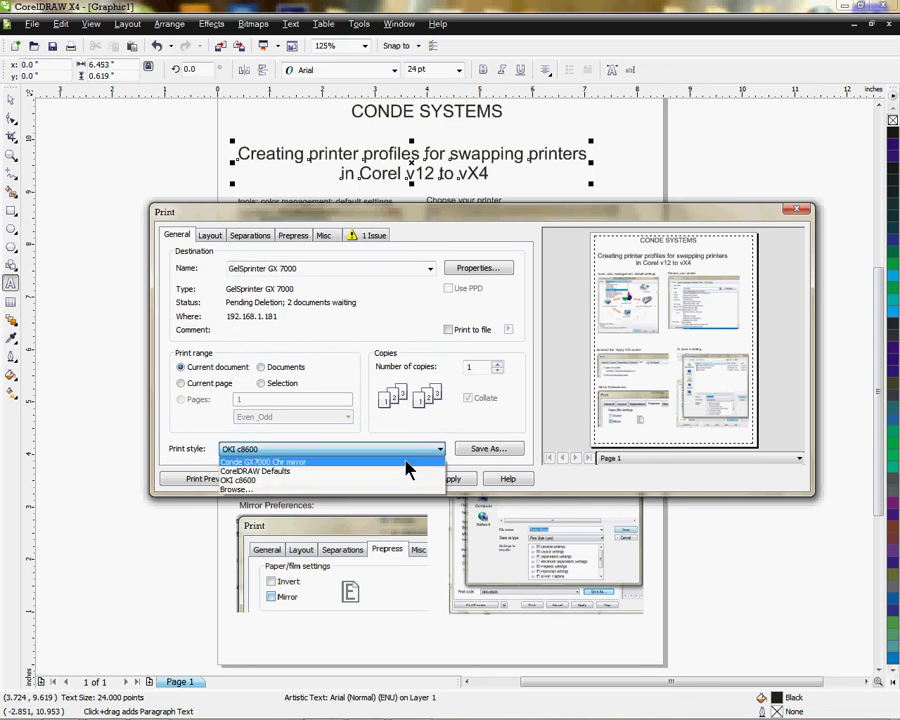
click(346, 462)
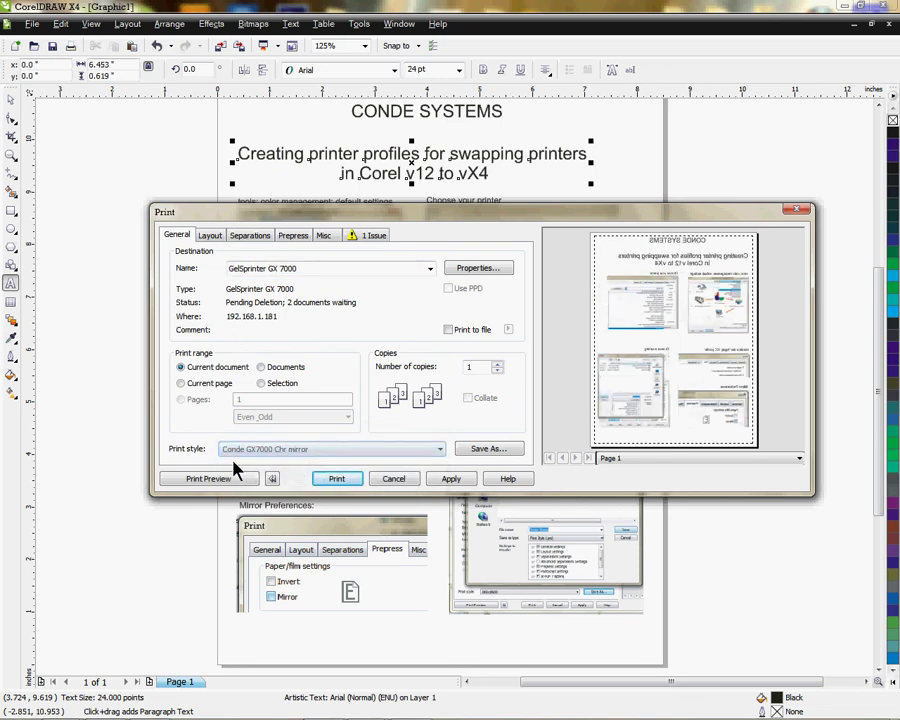
click(324, 238)
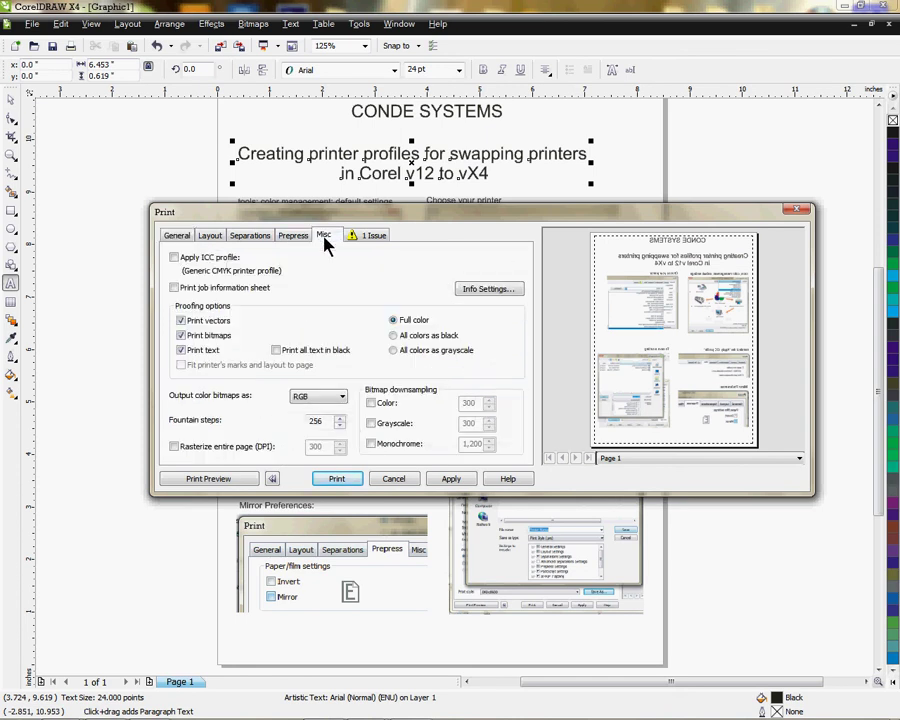
click(291, 237)
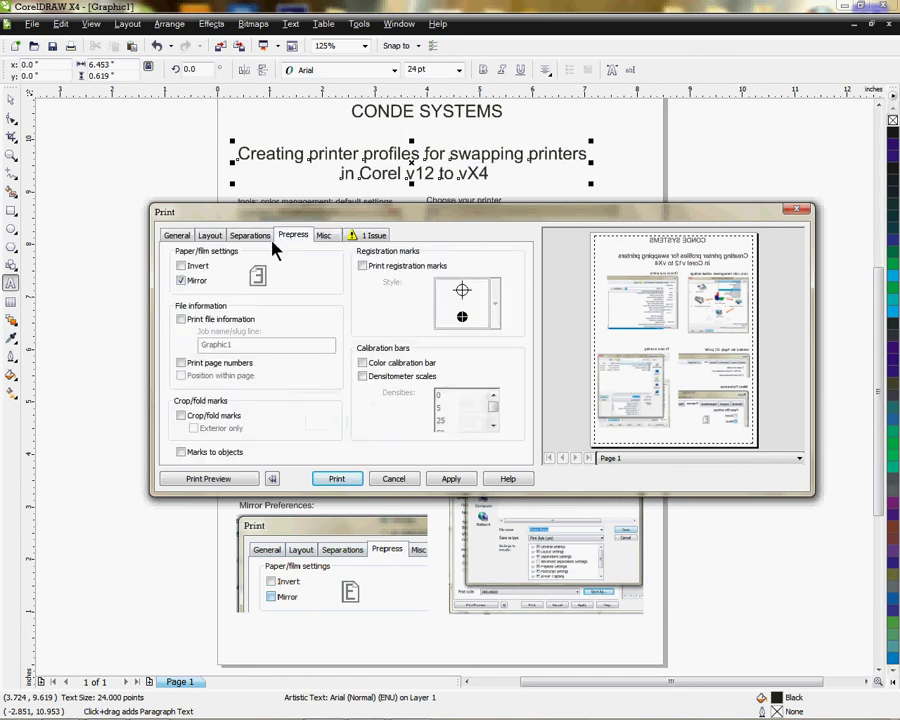
click(177, 236)
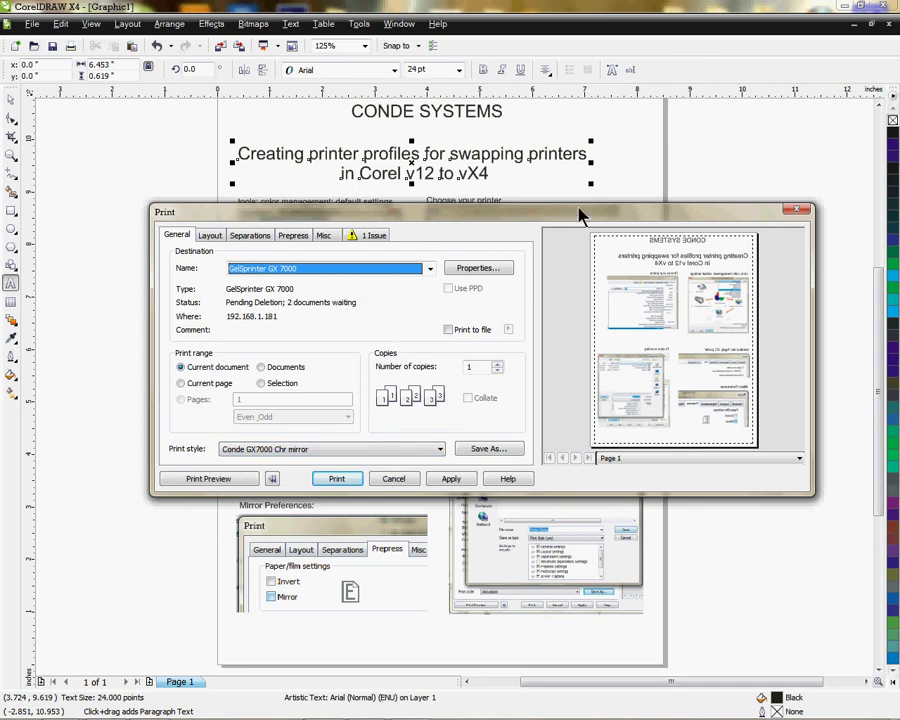
drag(580, 214, 557, 210)
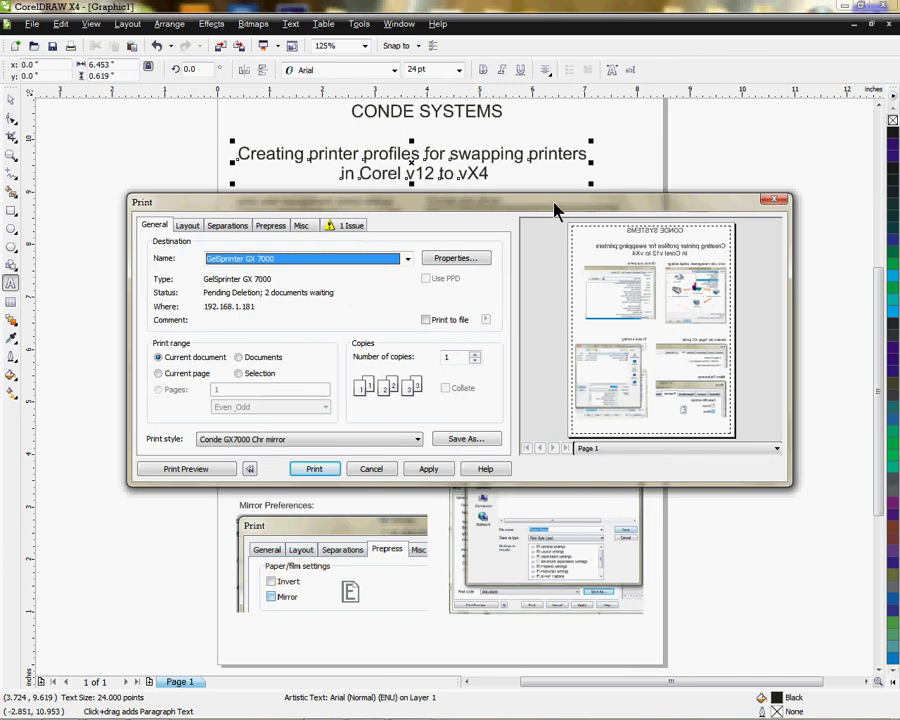